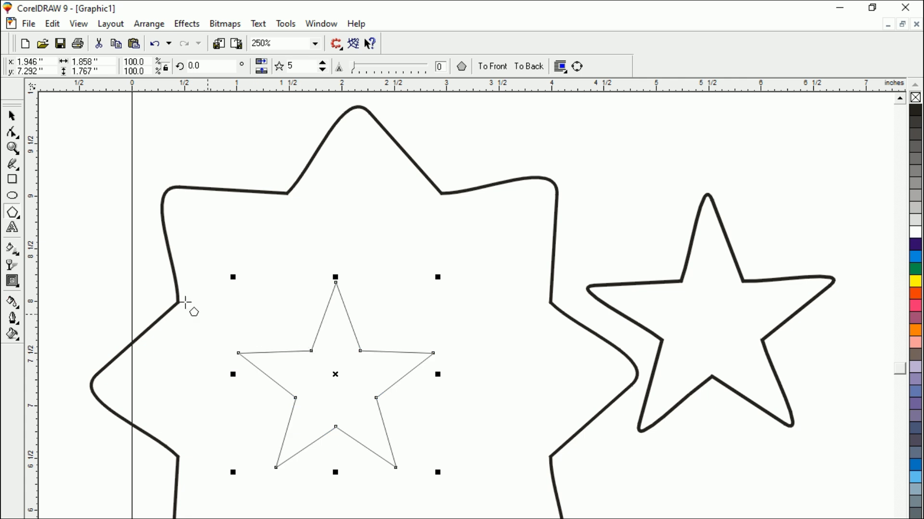
Move the thin-outlined five-pointed star to about x 3.0, y 7.6 inches and inspect it
{"action": "left_click", "coordinate": [12, 116]}
{"action": "left_click", "coordinate": [59, 161]}
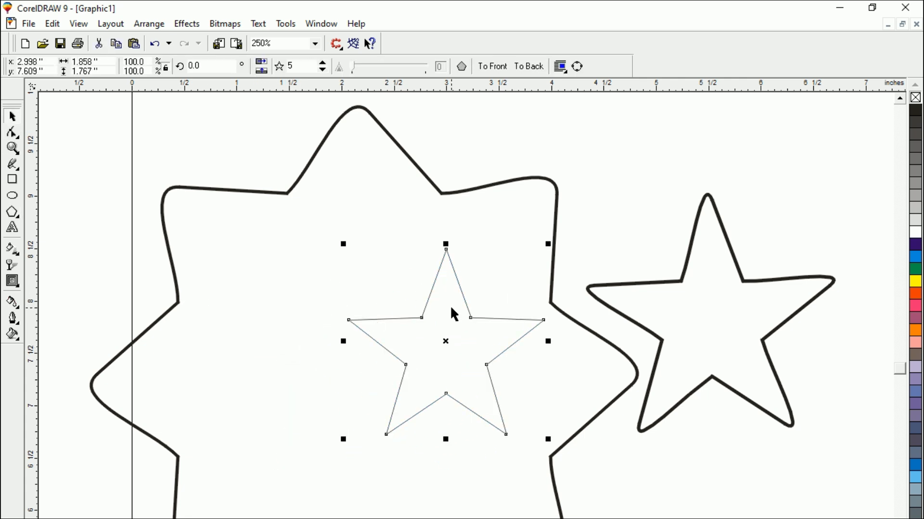
{"action": "scroll", "coordinate": [452, 312], "scroll_direction": "up", "scroll_amount": 5}
{"action": "scroll", "coordinate": [452, 284], "scroll_direction": "down", "scroll_amount": 1}
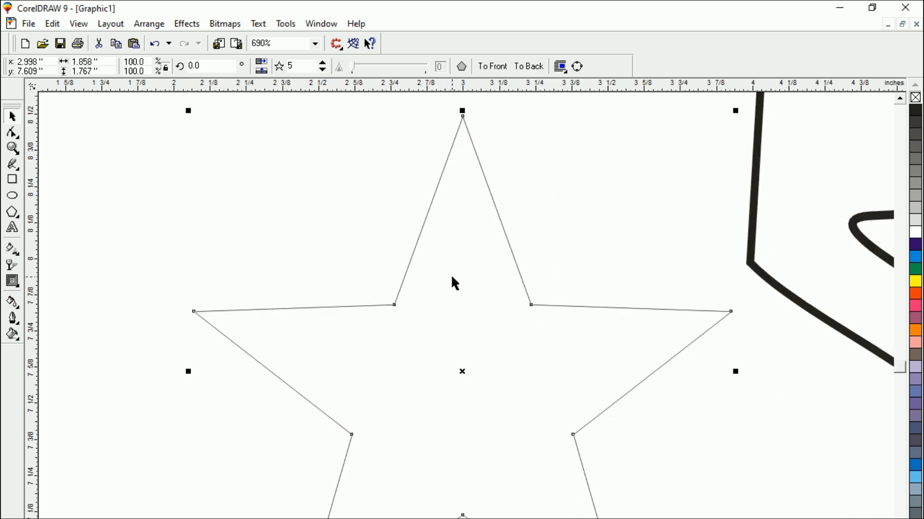
{"action": "scroll", "coordinate": [548, 344], "scroll_direction": "down", "scroll_amount": 3}
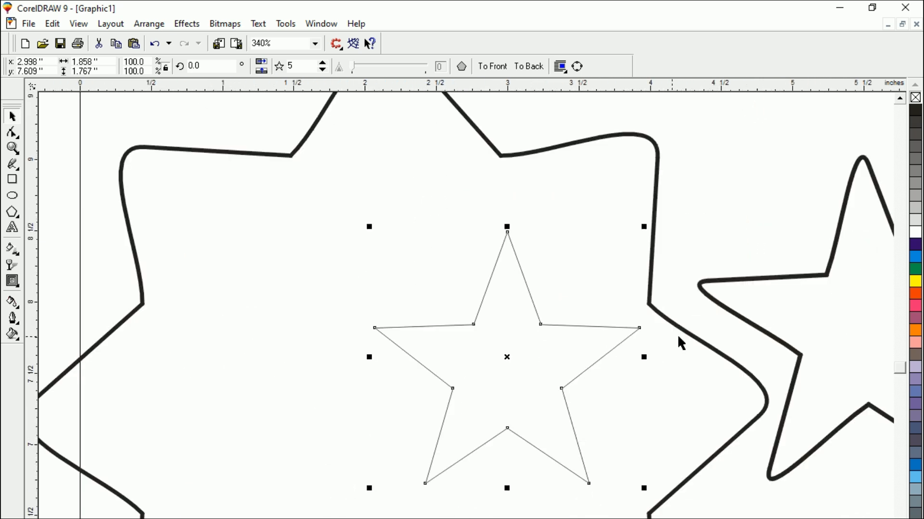
{"action": "left_click", "coordinate": [779, 280]}
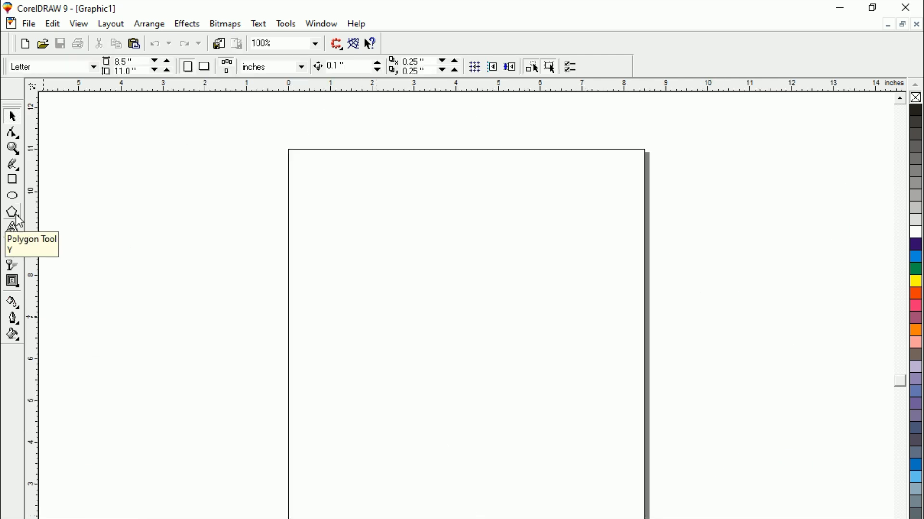
Draw a polygon about 4 inches wide on the page and set its number of sides to 8
{"action": "left_click", "coordinate": [18, 221]}
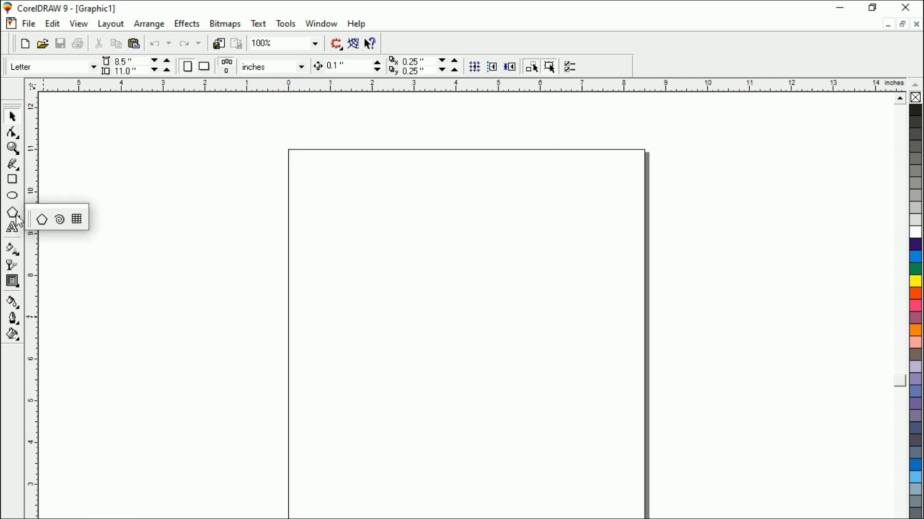
{"action": "left_click", "coordinate": [42, 220]}
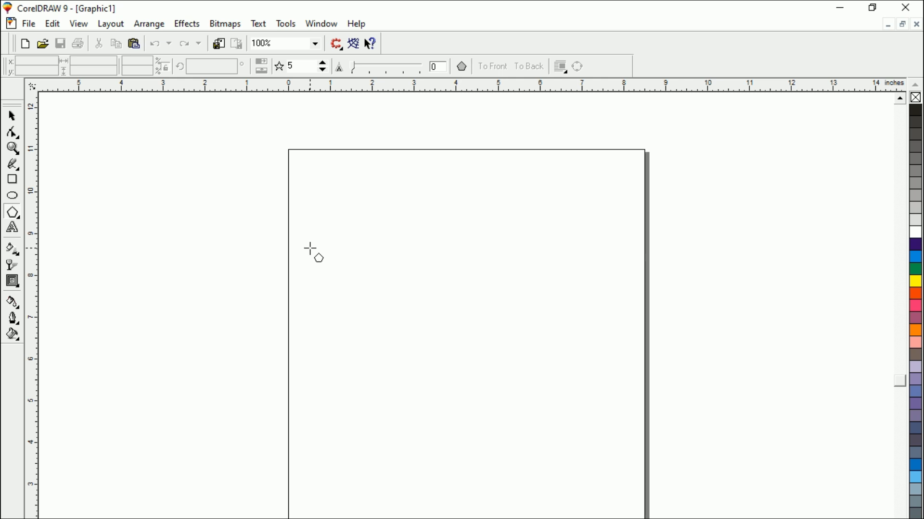
{"action": "left_click_drag", "start_coordinate": [328, 231], "coordinate": [421, 387]}
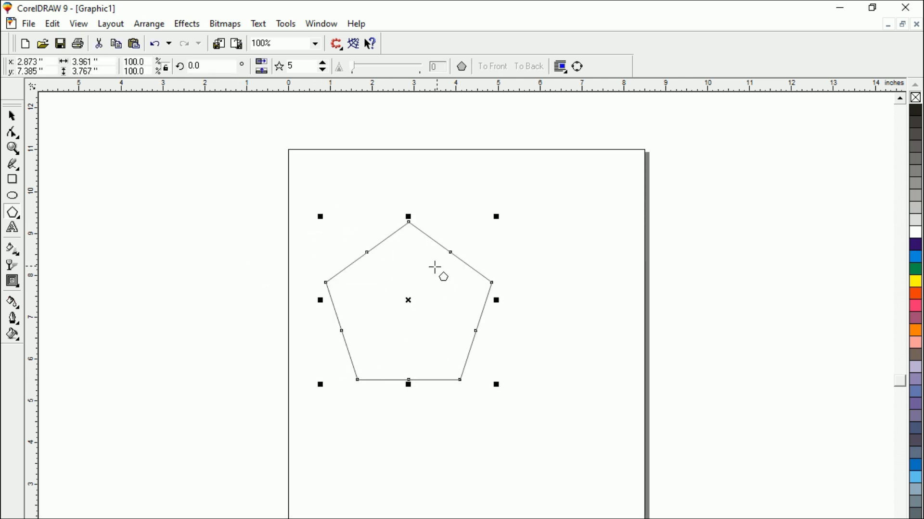
{"action": "double_click", "coordinate": [299, 64]}
{"action": "type", "text": "8"}
{"action": "key", "text": "Return"}
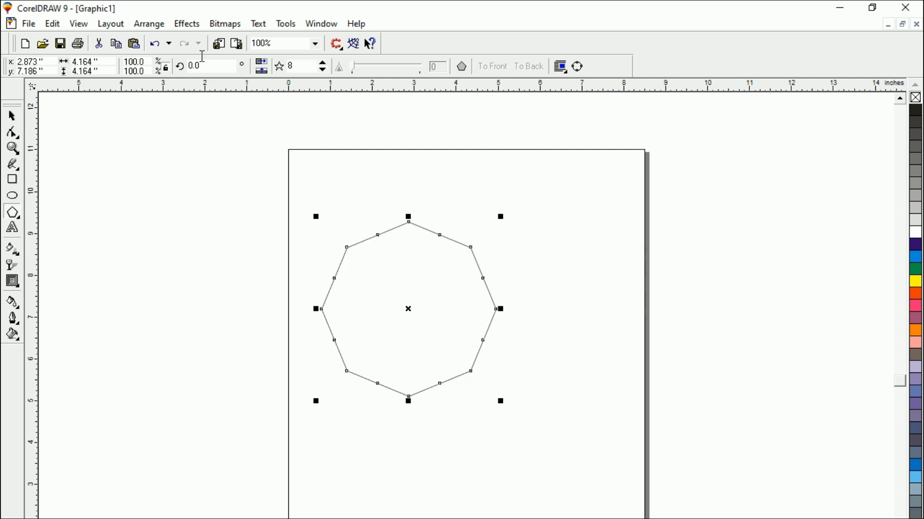
Set the octagon's outline width to 1.816 points and move it to about x 2.2, y 7.25 inches
{"action": "left_click", "coordinate": [12, 116]}
{"action": "left_click_drag", "start_coordinate": [264, 190], "coordinate": [539, 438]}
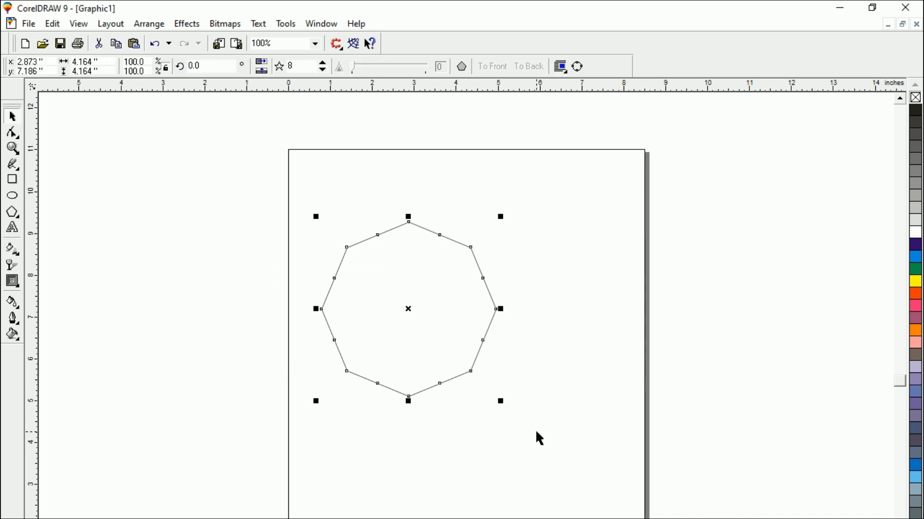
{"action": "key", "text": "shift+F2"}
{"action": "left_click", "coordinate": [181, 188]}
{"action": "scroll", "coordinate": [430, 247], "scroll_direction": "down", "scroll_amount": 2}
{"action": "left_click", "coordinate": [421, 206]}
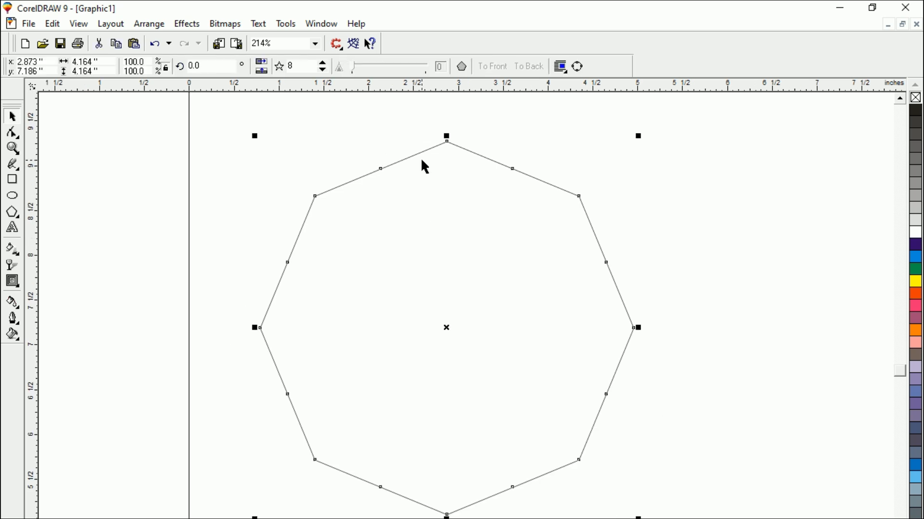
{"action": "key", "text": "F12"}
{"action": "left_click_drag", "start_coordinate": [379, 284], "coordinate": [378, 283]}
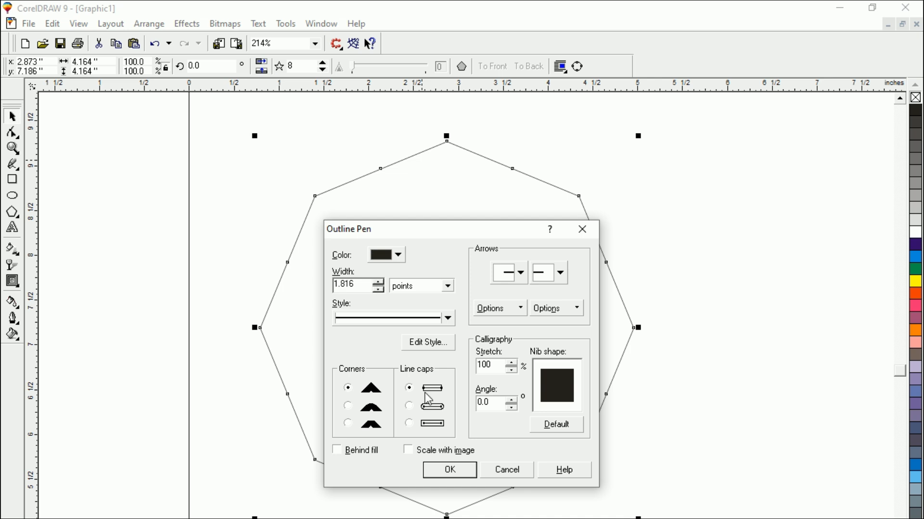
{"action": "left_click", "coordinate": [440, 474]}
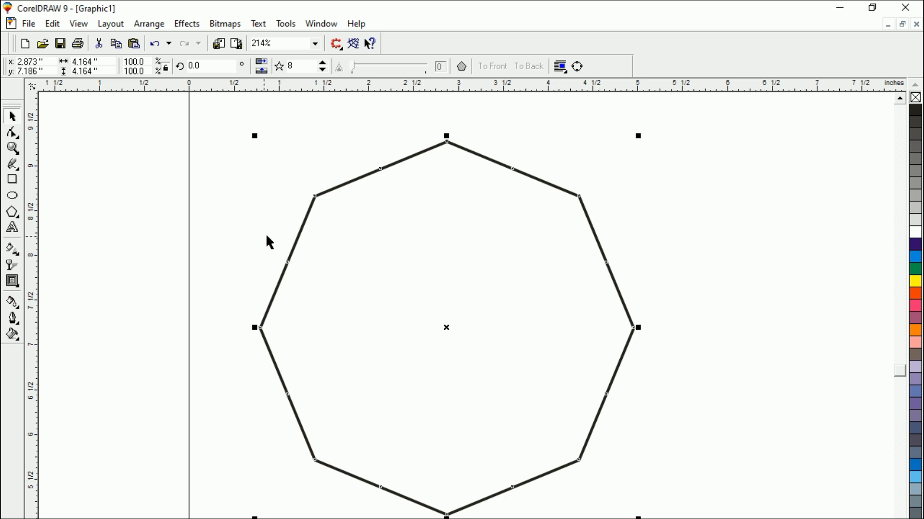
{"action": "left_click", "coordinate": [224, 236]}
{"action": "left_click_drag", "start_coordinate": [516, 366], "coordinate": [457, 360]}
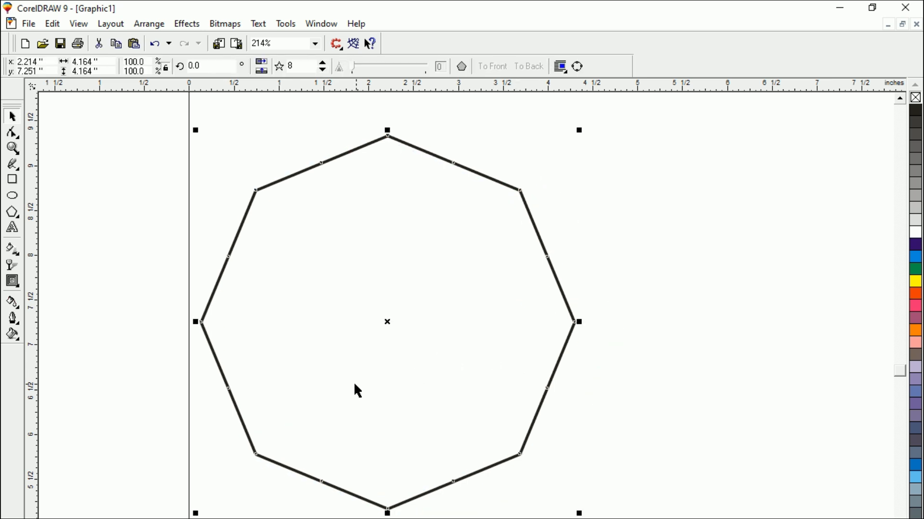
Draw a pentagon about 2.2 inches wide beside the octagon and pull its edge midpoints inward to form a five-pointed star
{"action": "left_click", "coordinate": [11, 214]}
{"action": "left_click_drag", "start_coordinate": [586, 197], "coordinate": [712, 389]}
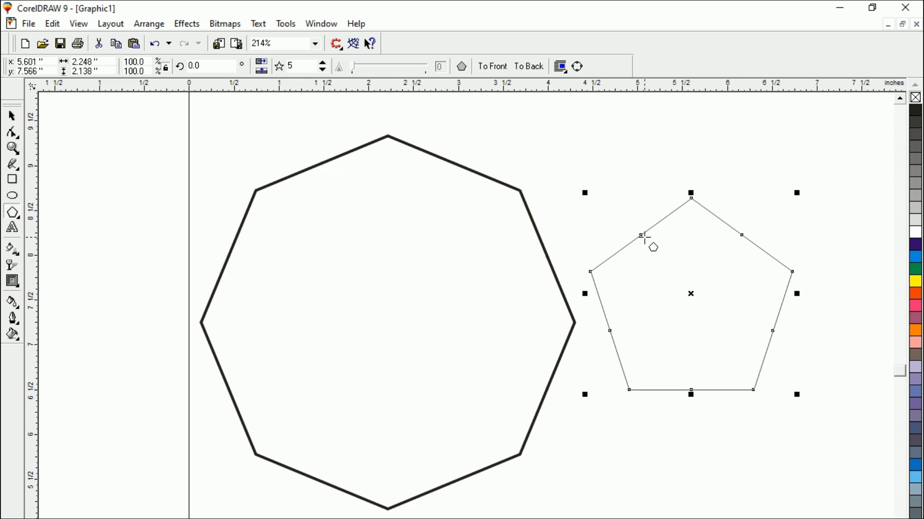
{"action": "left_click_drag", "start_coordinate": [641, 237], "coordinate": [665, 270]}
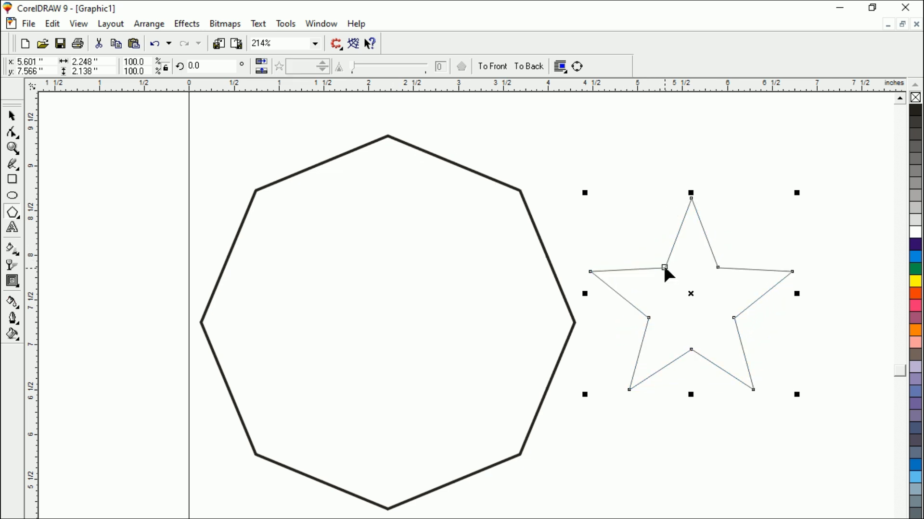
Set the five-pointed star's outline width to 2.016 points and convert the star to curves
{"action": "left_click", "coordinate": [13, 116]}
{"action": "left_click", "coordinate": [615, 289]}
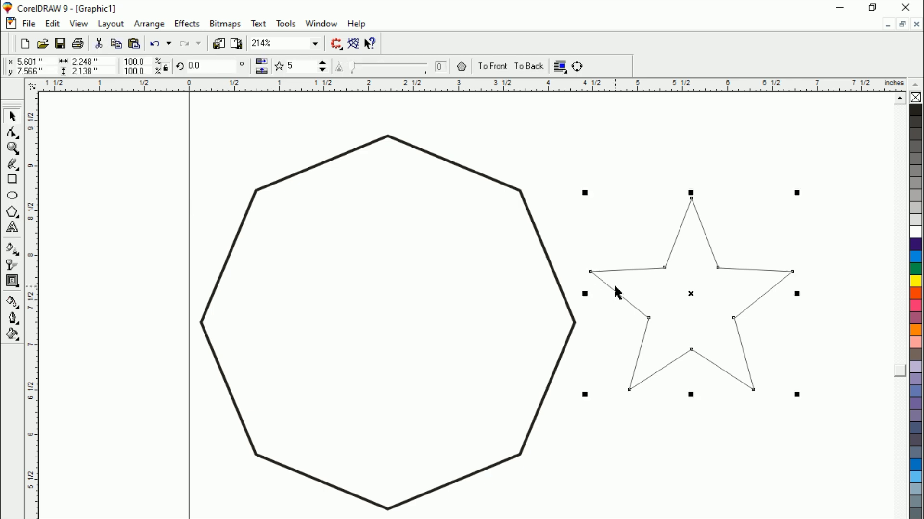
{"action": "key", "text": "F12"}
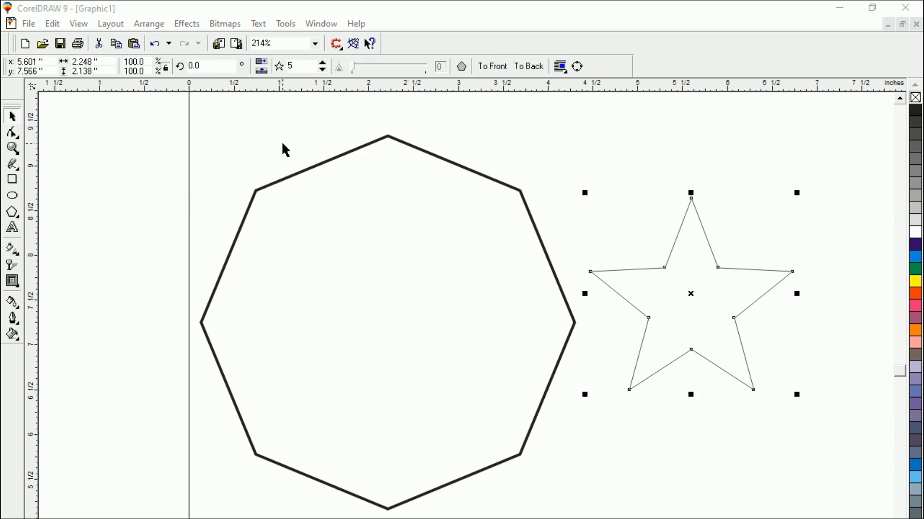
{"action": "left_click", "coordinate": [377, 283]}
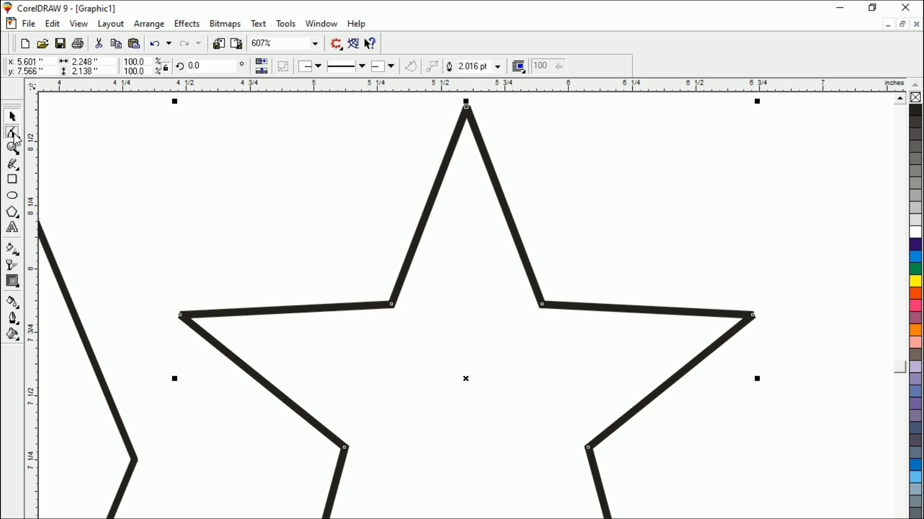
Round the five-pointed star's tips by converting the segments at its five tip nodes to curves and making those nodes smooth
{"action": "left_click", "coordinate": [12, 132]}
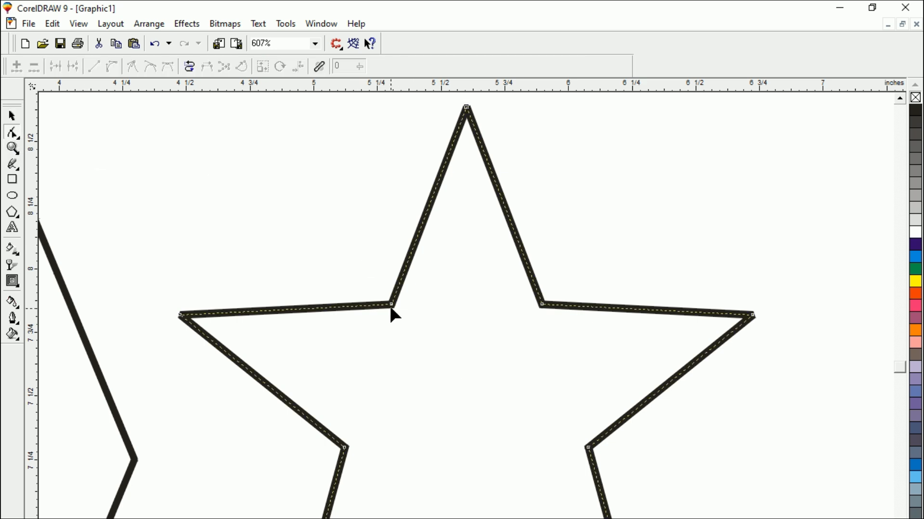
{"action": "left_click", "coordinate": [467, 108]}
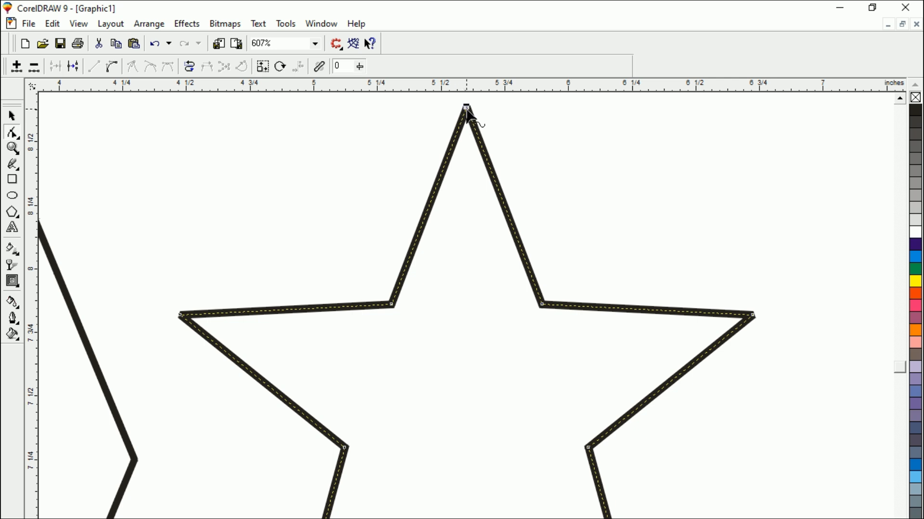
{"action": "left_click_drag", "start_coordinate": [674, 250], "coordinate": [785, 363]}
{"action": "left_click_drag", "start_coordinate": [259, 425], "coordinate": [321, 499]}
{"action": "left_click_drag", "start_coordinate": [148, 88], "coordinate": [236, 165]}
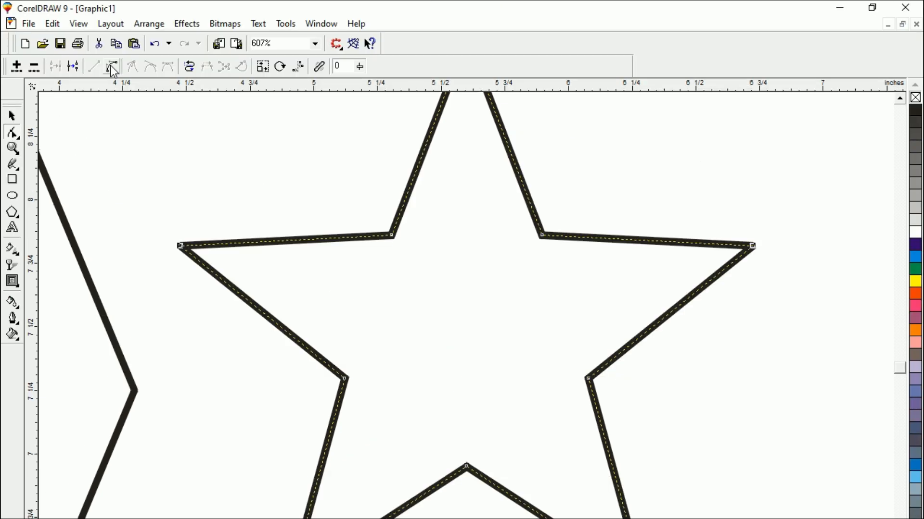
{"action": "left_click", "coordinate": [113, 67]}
{"action": "left_click", "coordinate": [152, 68]}
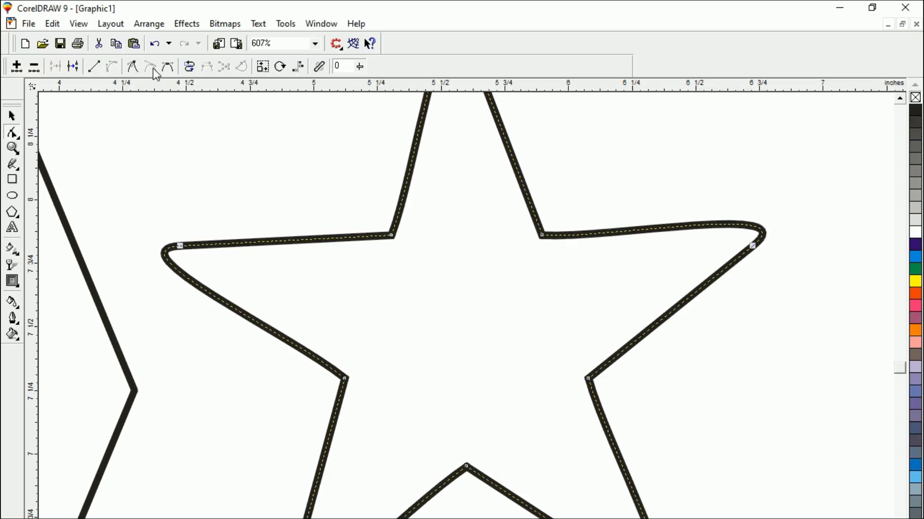
{"action": "left_click", "coordinate": [900, 98]}
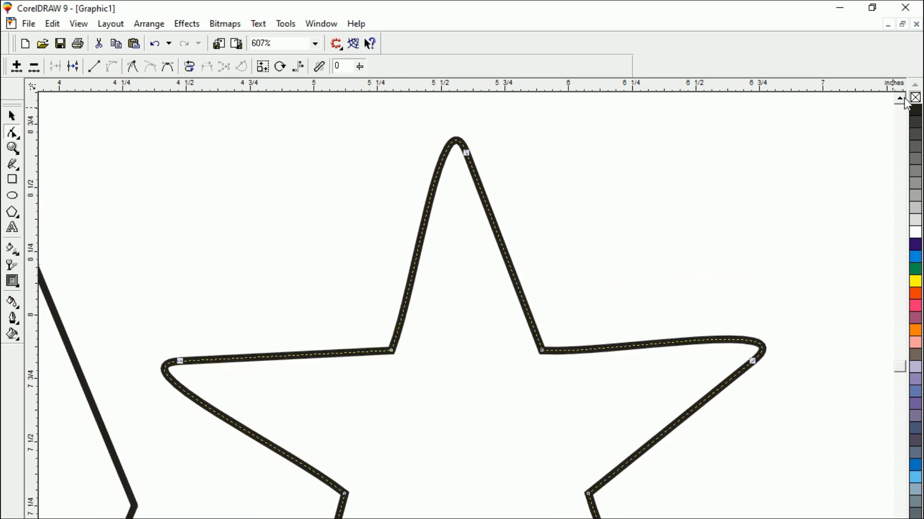
{"action": "scroll", "coordinate": [602, 317], "scroll_direction": "down", "scroll_amount": 3}
{"action": "scroll", "coordinate": [573, 353], "scroll_direction": "up", "scroll_amount": 2}
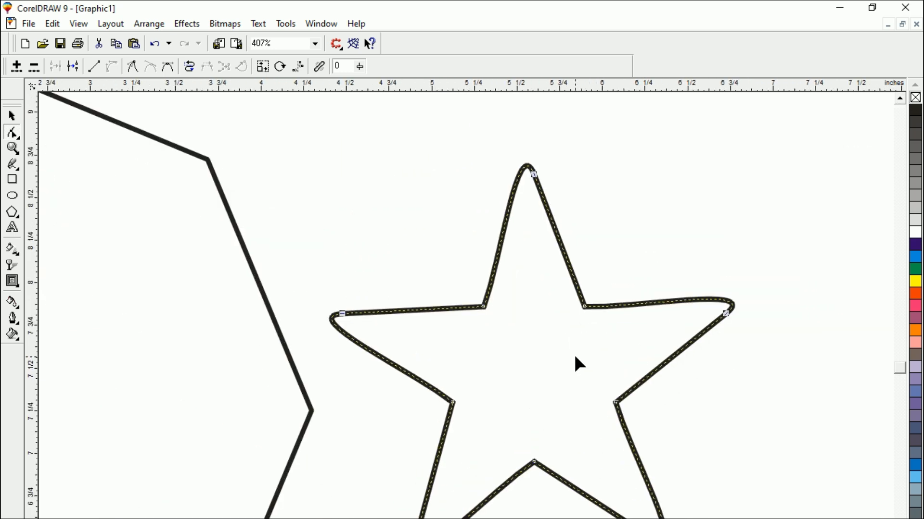
{"action": "left_click", "coordinate": [373, 262]}
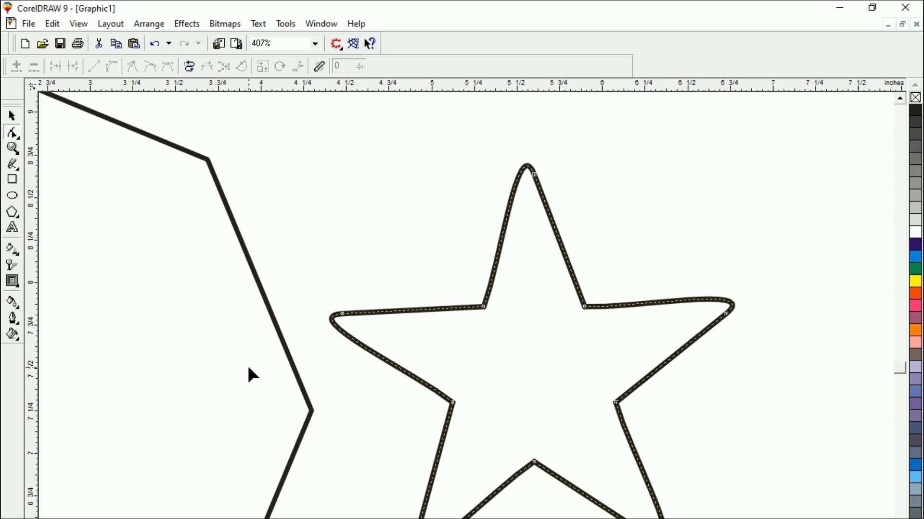
Pull the octagon's corner nodes outward with the Shape tool to form an eight-pointed star
{"action": "scroll", "coordinate": [248, 368], "scroll_direction": "down", "scroll_amount": 2}
{"action": "left_click", "coordinate": [136, 248]}
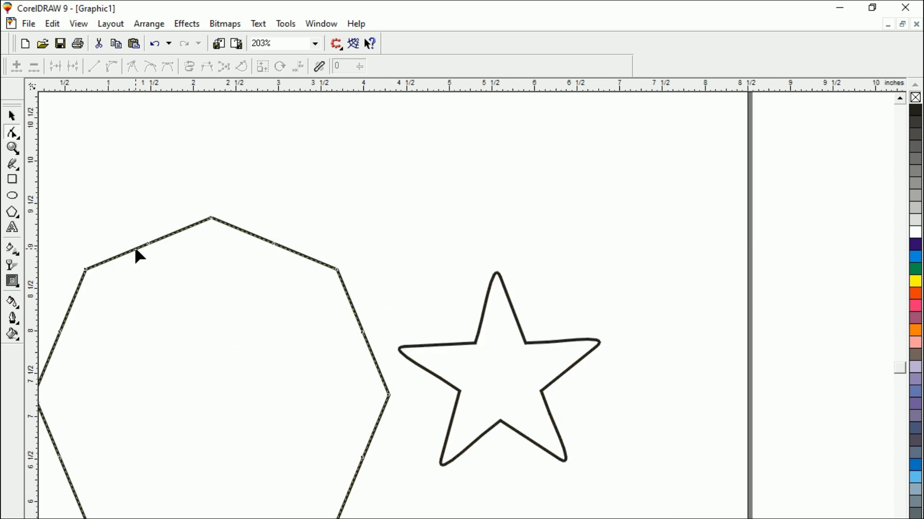
{"action": "scroll", "coordinate": [135, 250], "scroll_direction": "up", "scroll_amount": 1}
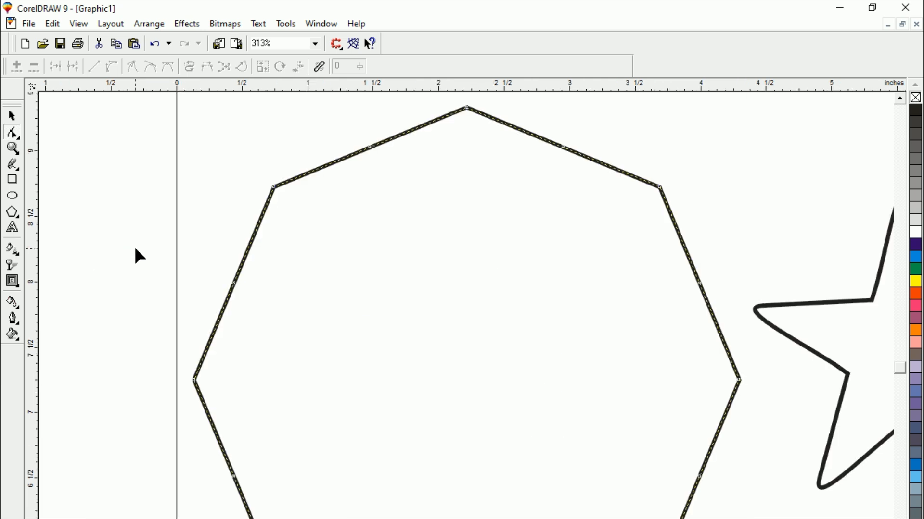
{"action": "scroll", "coordinate": [403, 283], "scroll_direction": "down", "scroll_amount": 1}
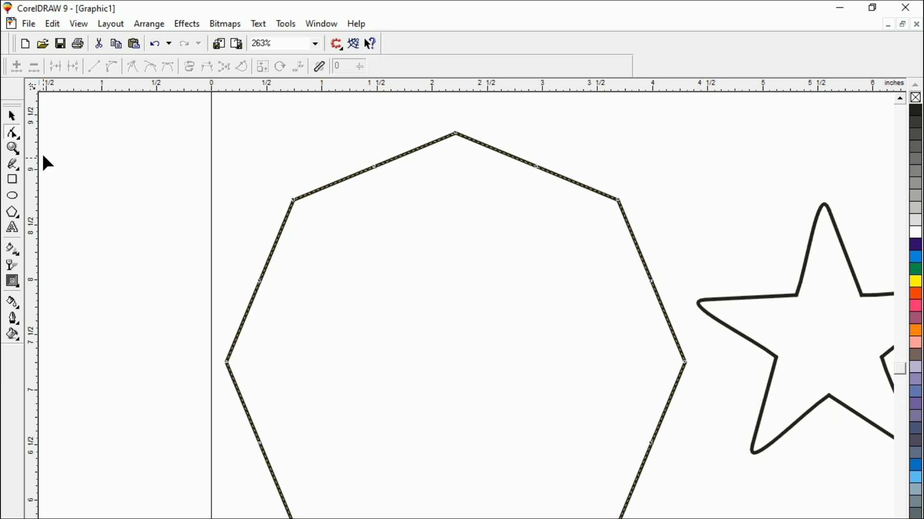
{"action": "left_click_drag", "start_coordinate": [456, 133], "coordinate": [461, 82]}
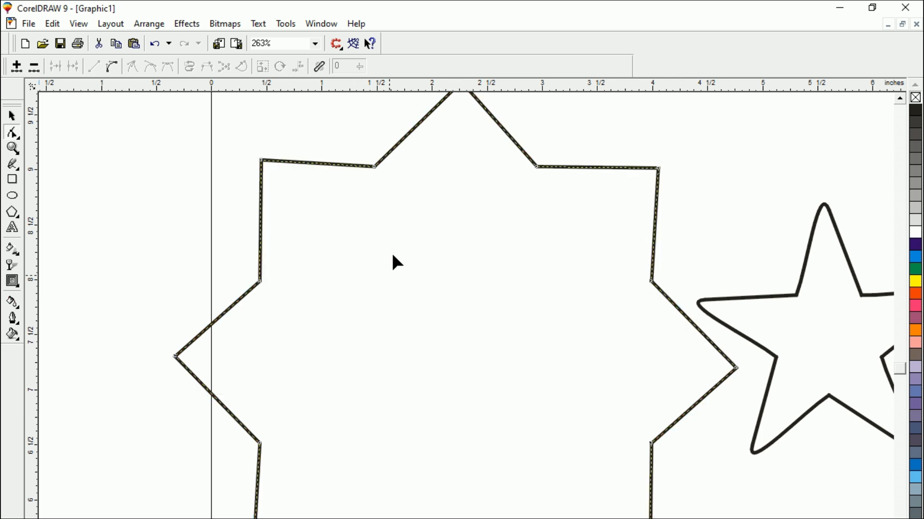
{"action": "key", "text": "F3"}
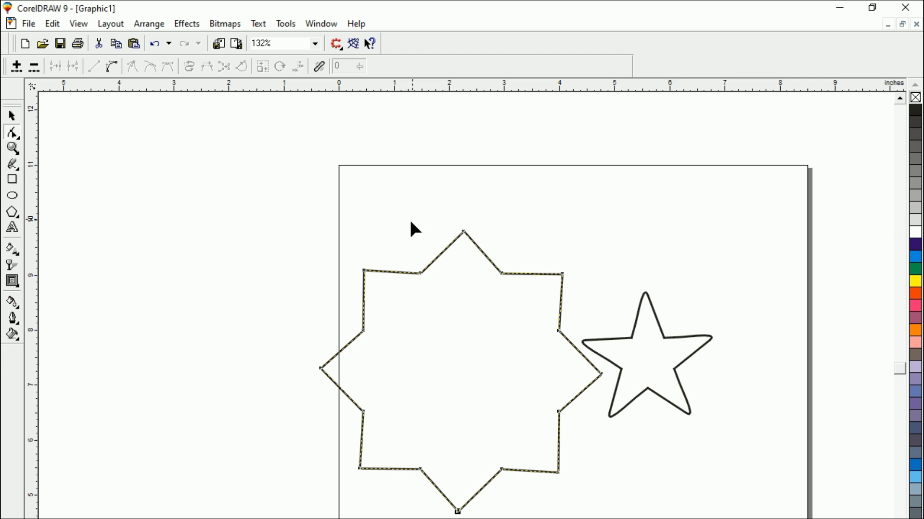
{"action": "scroll", "coordinate": [339, 257], "scroll_direction": "down", "scroll_amount": 2}
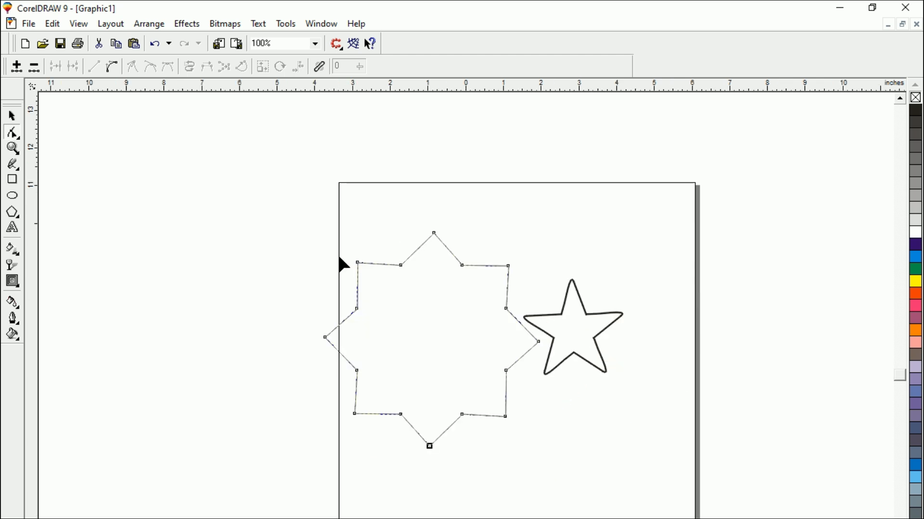
{"action": "left_click", "coordinate": [275, 260]}
{"action": "left_click_drag", "start_coordinate": [386, 208], "coordinate": [443, 246]}
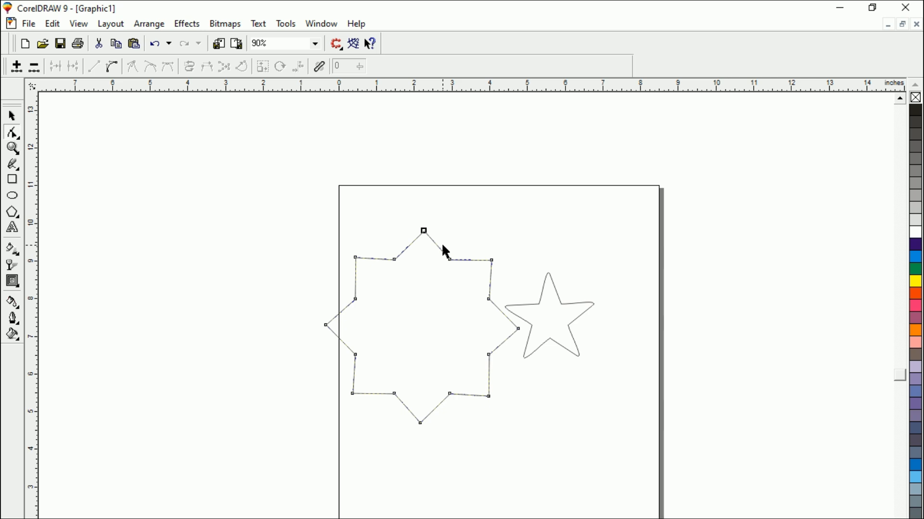
{"action": "left_click_drag", "start_coordinate": [328, 235], "coordinate": [363, 262]}
{"action": "left_click_drag", "start_coordinate": [318, 329], "coordinate": [337, 346]}
{"action": "left_click_drag", "start_coordinate": [326, 378], "coordinate": [439, 438]}
{"action": "left_click_drag", "start_coordinate": [469, 371], "coordinate": [496, 410]}
{"action": "left_click_drag", "start_coordinate": [510, 310], "coordinate": [533, 355]}
{"action": "left_click_drag", "start_coordinate": [474, 244], "coordinate": [499, 265]}
{"action": "left_click_drag", "start_coordinate": [381, 213], "coordinate": [426, 236]}
{"action": "left_click_drag", "start_coordinate": [336, 238], "coordinate": [369, 271]}
Convert the eight-pointed star to curves and make its nodes editable with the Shape tool
{"action": "key", "text": "space"}
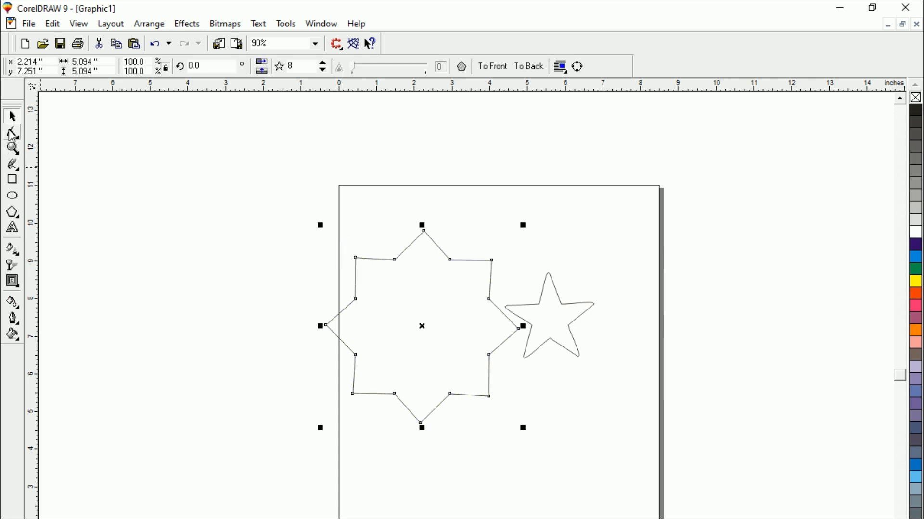
{"action": "left_click", "coordinate": [18, 137]}
{"action": "left_click", "coordinate": [40, 140]}
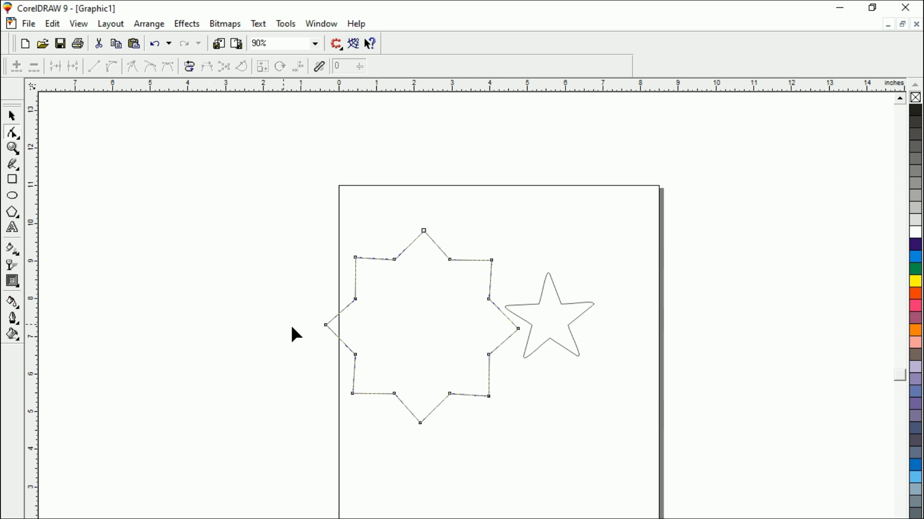
Round the eight-pointed star's tips by converting the segments at its eight tip nodes to curves and making those nodes smooth
{"action": "left_click_drag", "start_coordinate": [393, 218], "coordinate": [441, 246]}
{"action": "left_click_drag", "start_coordinate": [308, 242], "coordinate": [371, 270]}
{"action": "left_click_drag", "start_coordinate": [303, 310], "coordinate": [334, 338]}
{"action": "left_click_drag", "start_coordinate": [356, 405], "coordinate": [445, 436]}
{"action": "left_click_drag", "start_coordinate": [466, 377], "coordinate": [496, 407]}
{"action": "left_click_drag", "start_coordinate": [483, 319], "coordinate": [528, 335]}
{"action": "left_click_drag", "start_coordinate": [475, 246], "coordinate": [496, 267]}
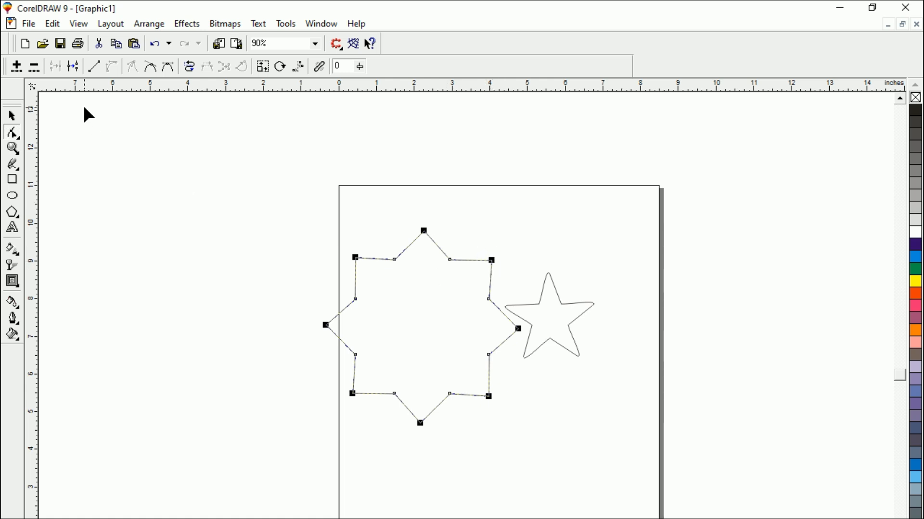
{"action": "left_click", "coordinate": [95, 65]}
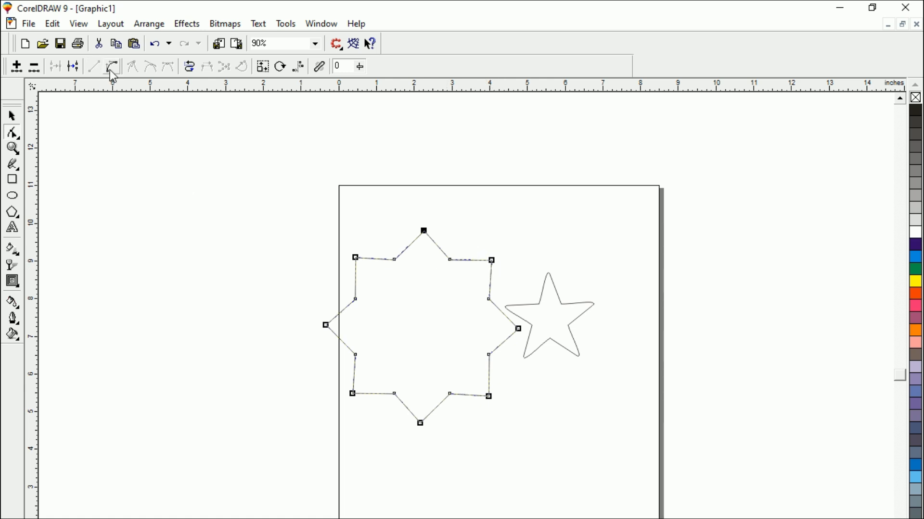
{"action": "left_click", "coordinate": [151, 68]}
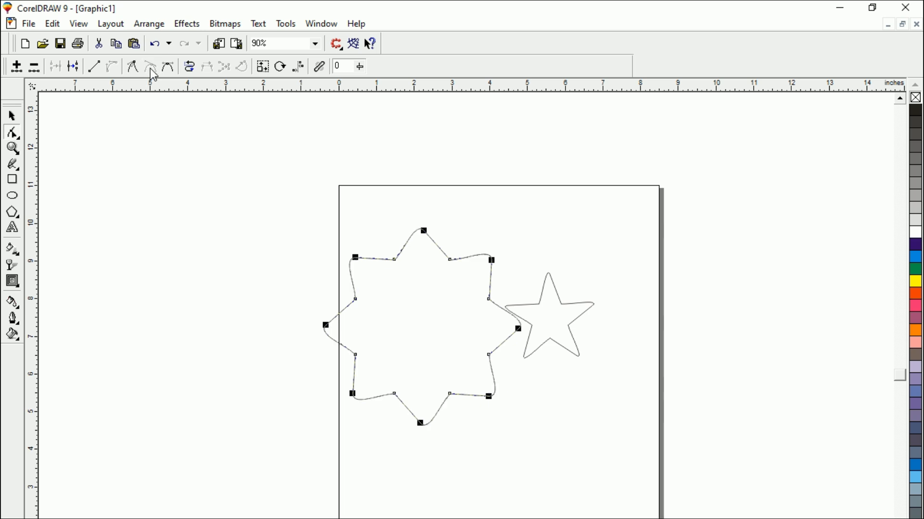
{"action": "left_click", "coordinate": [12, 116]}
{"action": "left_click", "coordinate": [282, 410]}
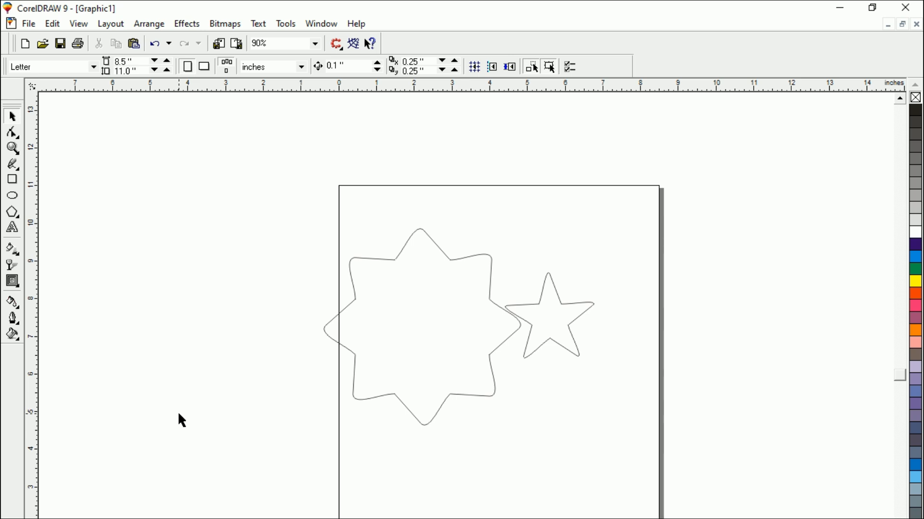
Examine the rounded tips of both stars up close by zooming to the two selected shapes
{"action": "left_click_drag", "start_coordinate": [275, 207], "coordinate": [648, 488]}
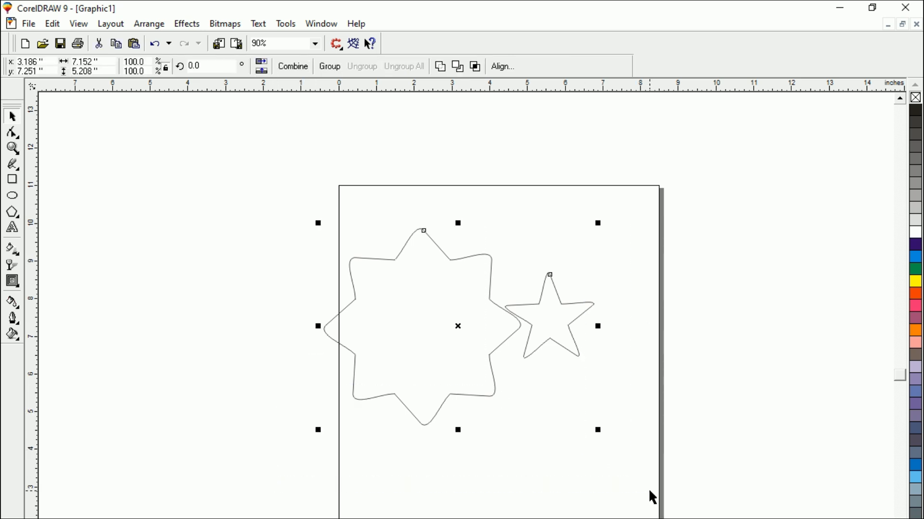
{"action": "key", "text": "F3"}
{"action": "left_click", "coordinate": [380, 347]}
{"action": "left_click_drag", "start_coordinate": [345, 245], "coordinate": [636, 482]}
{"action": "key", "text": "shift+F2"}
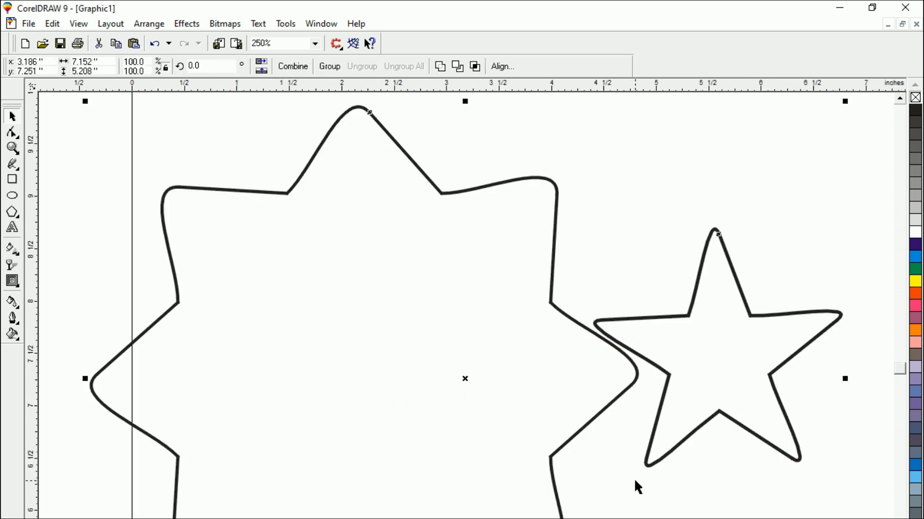
{"action": "left_click", "coordinate": [624, 279]}
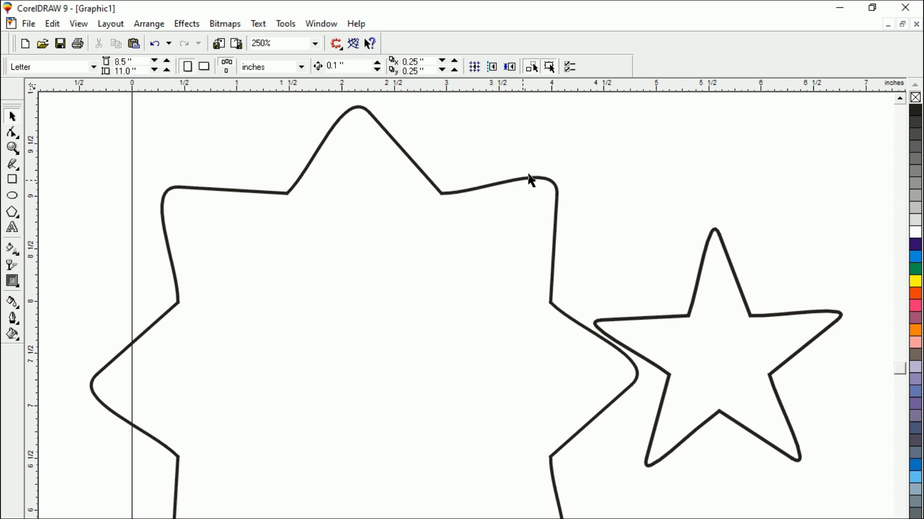